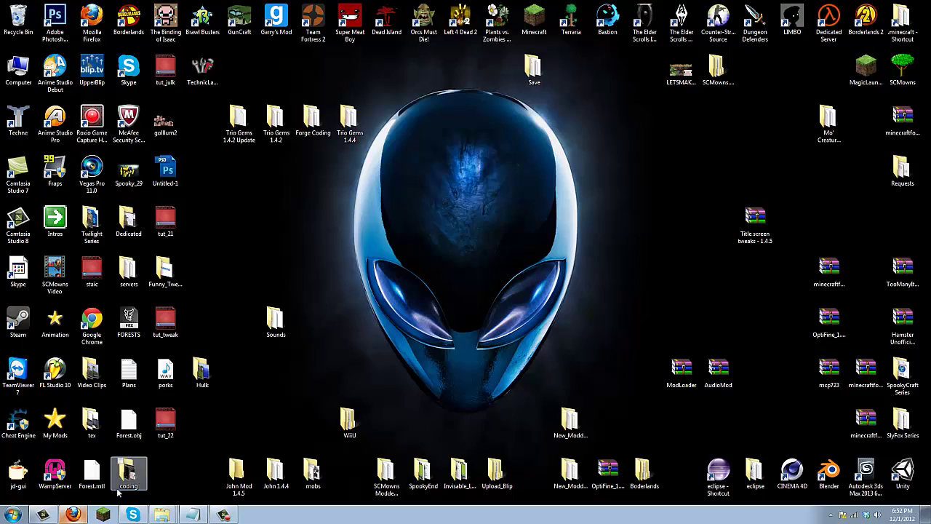
# In Firefox, follow the Download MVC 1.4.9_5 link in the Minecraft Version Changer forum post and skip the AdF.ly ad page
pyautogui.click(73, 515)
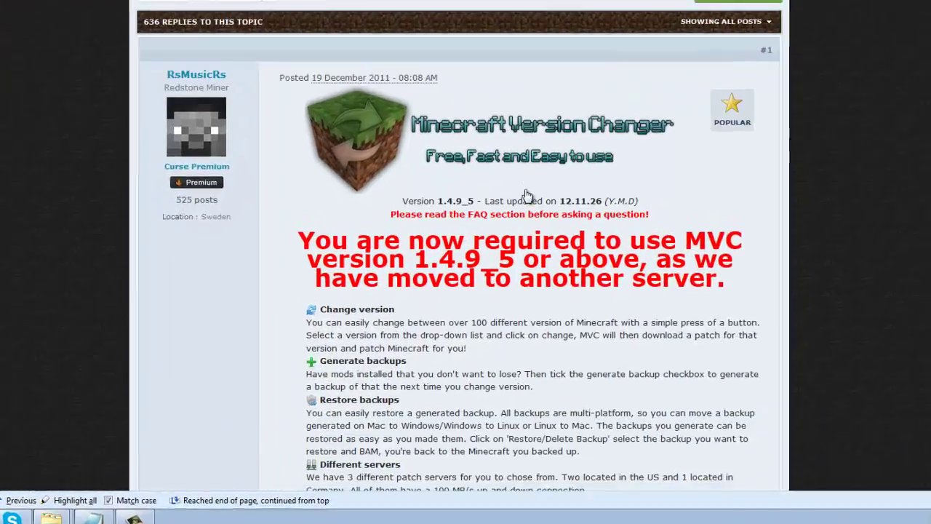
pyautogui.scroll(-5, 511, 273)
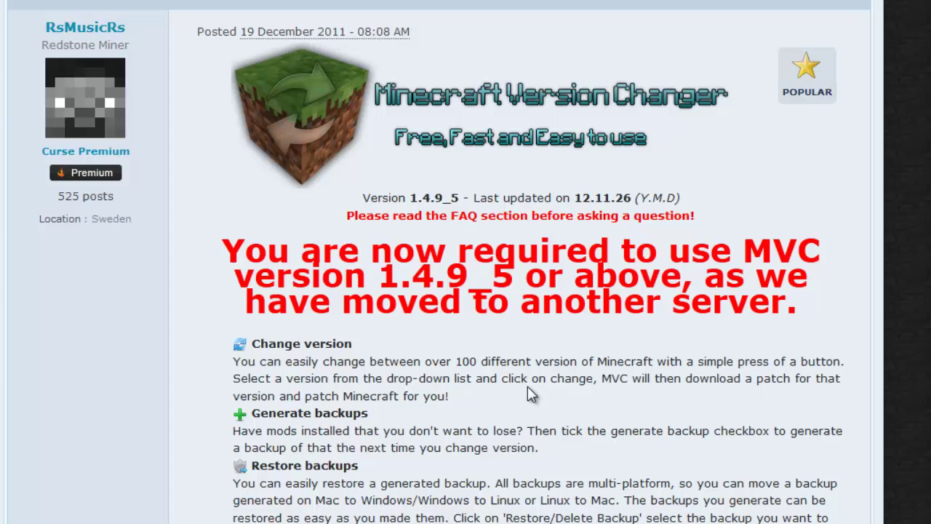
pyautogui.scroll(-5, 529, 394)
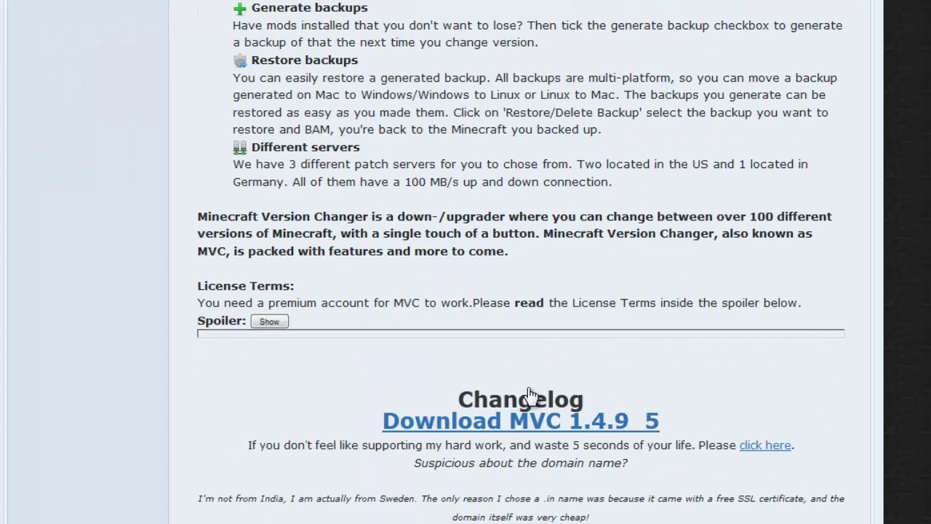
pyautogui.scroll(-1, 530, 393)
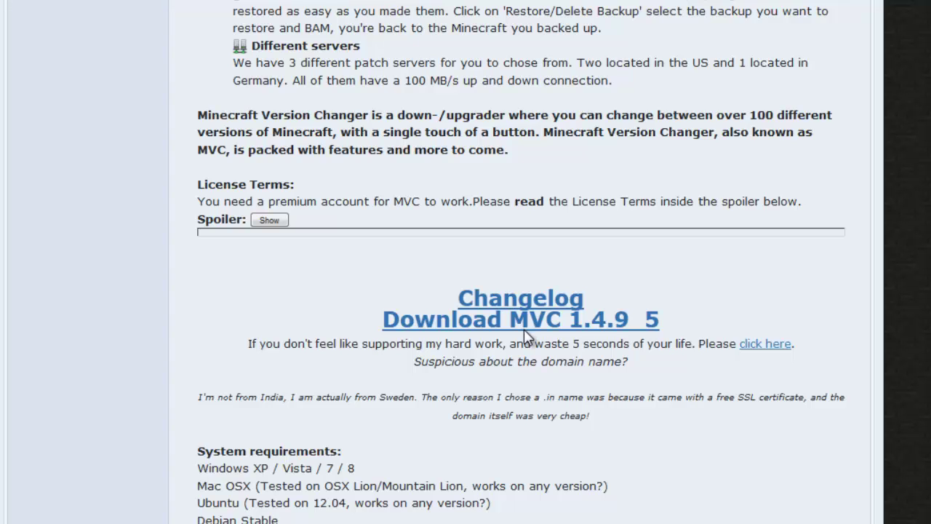
pyautogui.click(409, 321)
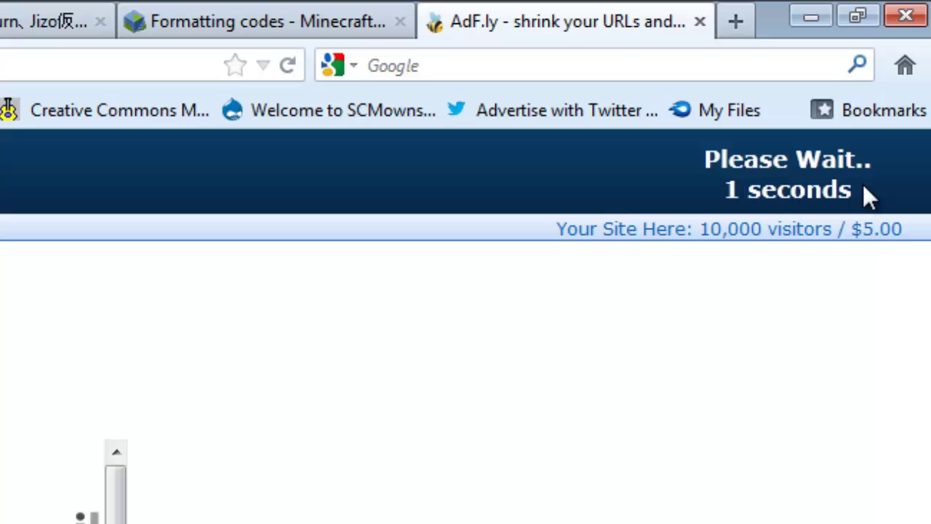
pyautogui.click(758, 181)
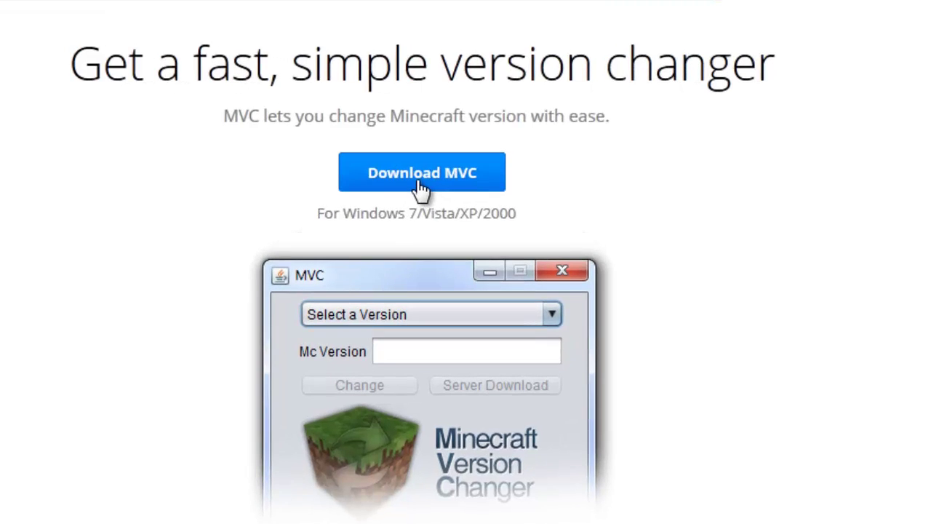
# Accept the License Terms on the MVC site, then download and save MVC.jar
pyautogui.click(421, 181)
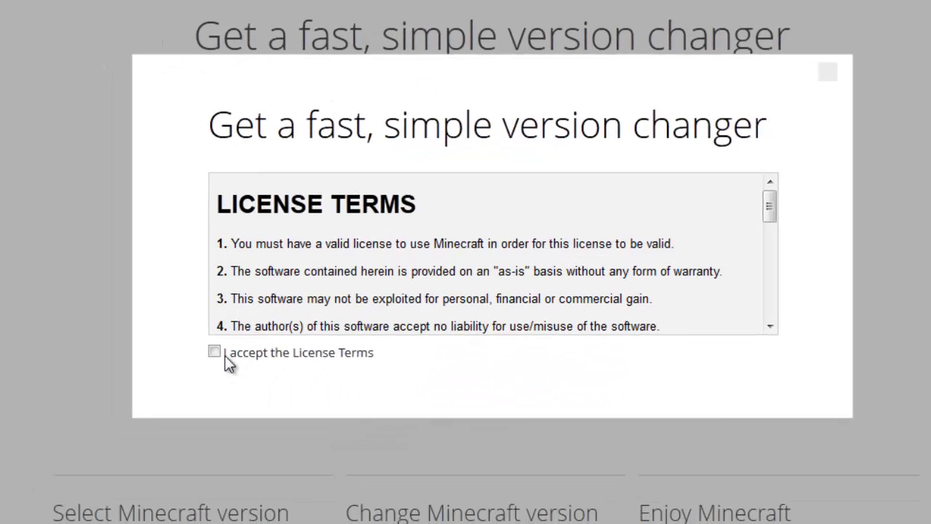
pyautogui.click(213, 352)
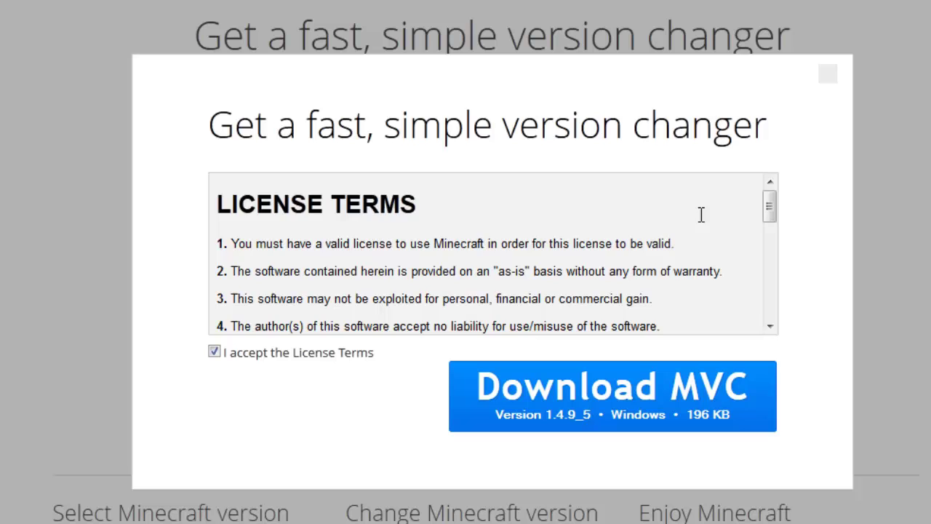
pyautogui.moveTo(769, 207); pyautogui.dragTo(769, 309)
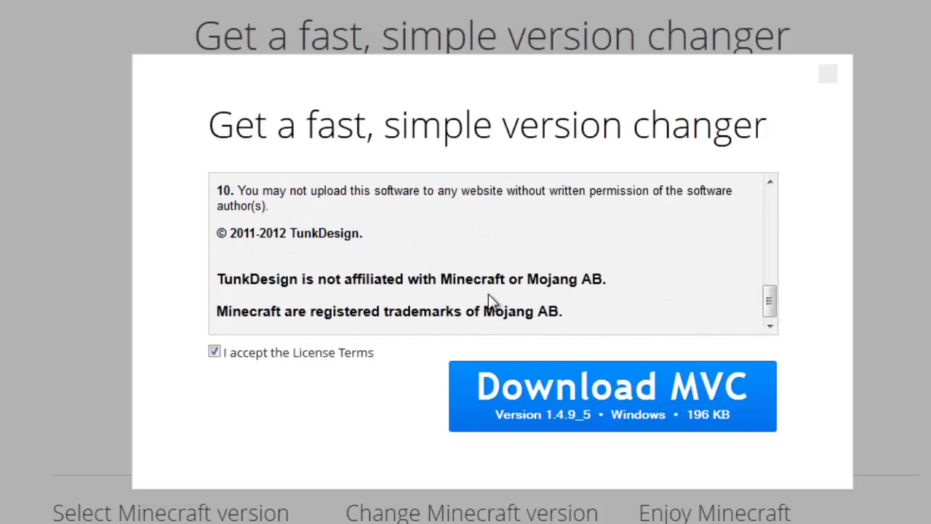
pyautogui.click(611, 398)
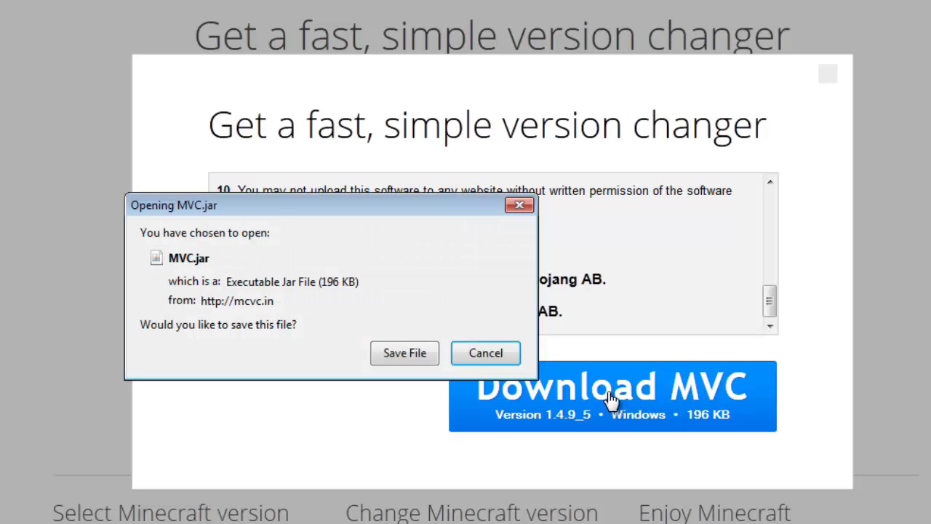
pyautogui.click(409, 353)
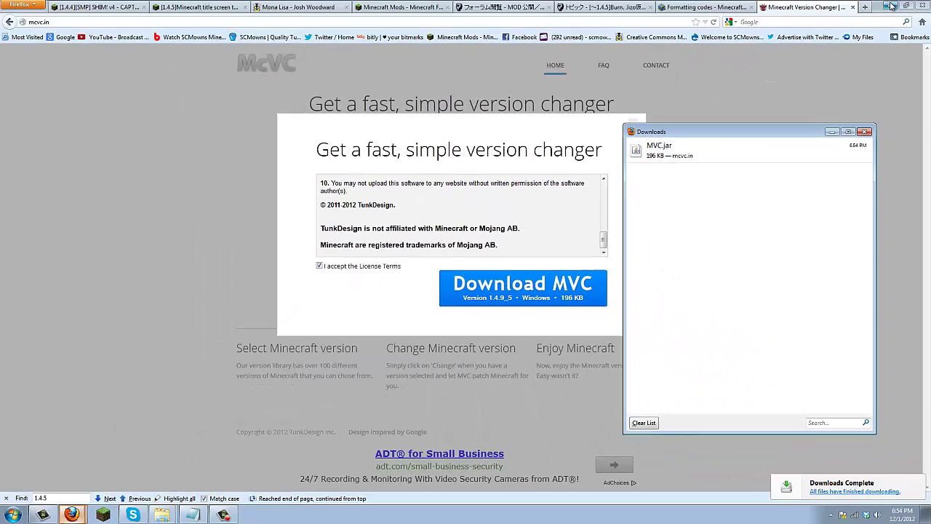
# Place the downloaded MVC.jar on the desktop and launch it from there
pyautogui.click(889, 6)
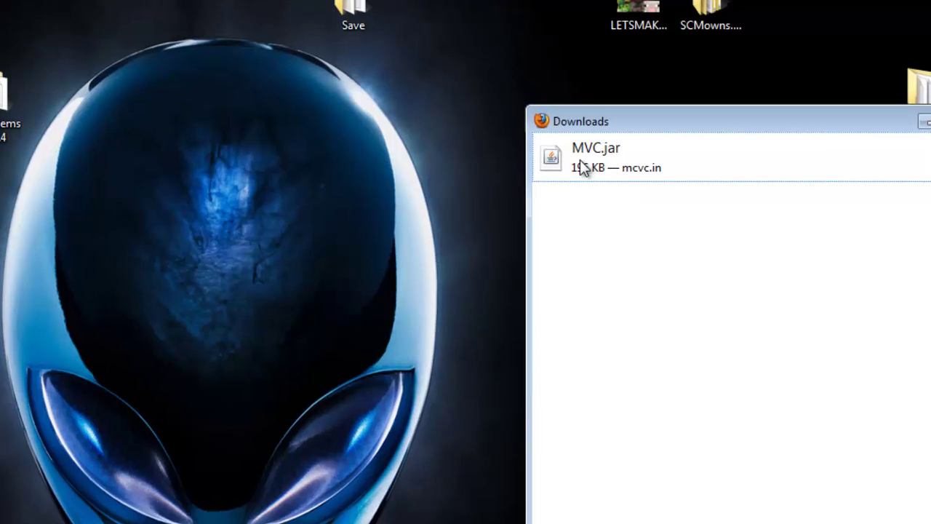
pyautogui.moveTo(587, 164); pyautogui.dragTo(235, 299)
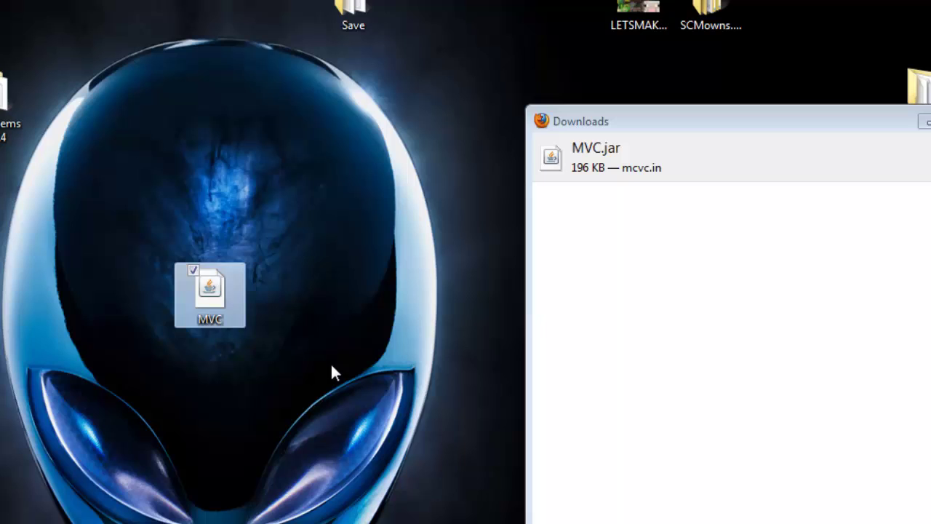
pyautogui.doubleClick(215, 291)
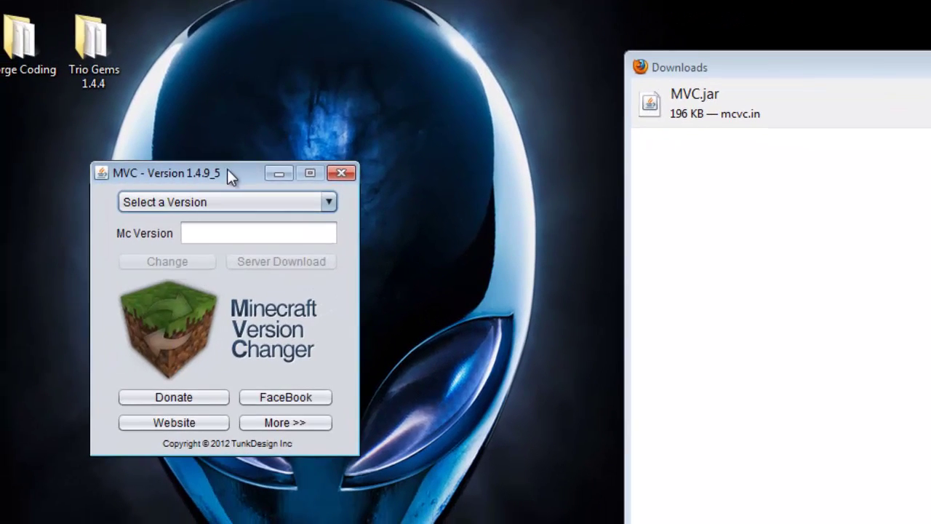
pyautogui.moveTo(227, 169); pyautogui.dragTo(331, 60)
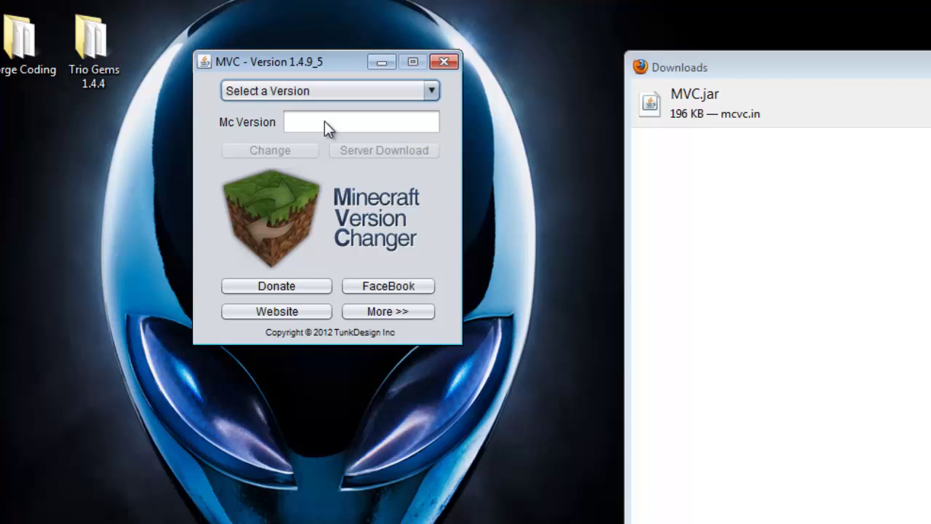
# Look through the available Minecraft versions in MVC and select Beta 1.7.3
pyautogui.click(315, 99)
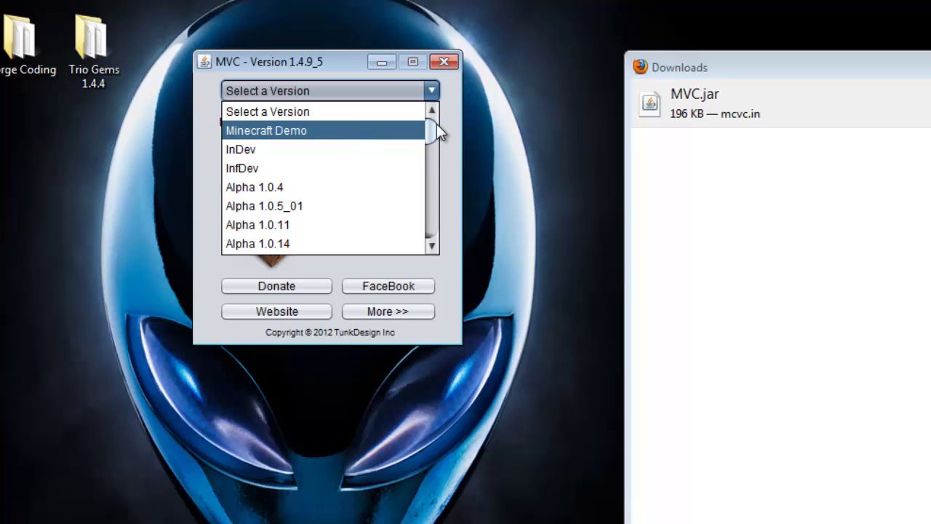
pyautogui.scroll(-1, 436, 123)
pyautogui.scroll(1, 435, 120)
pyautogui.moveTo(435, 121); pyautogui.dragTo(430, 165)
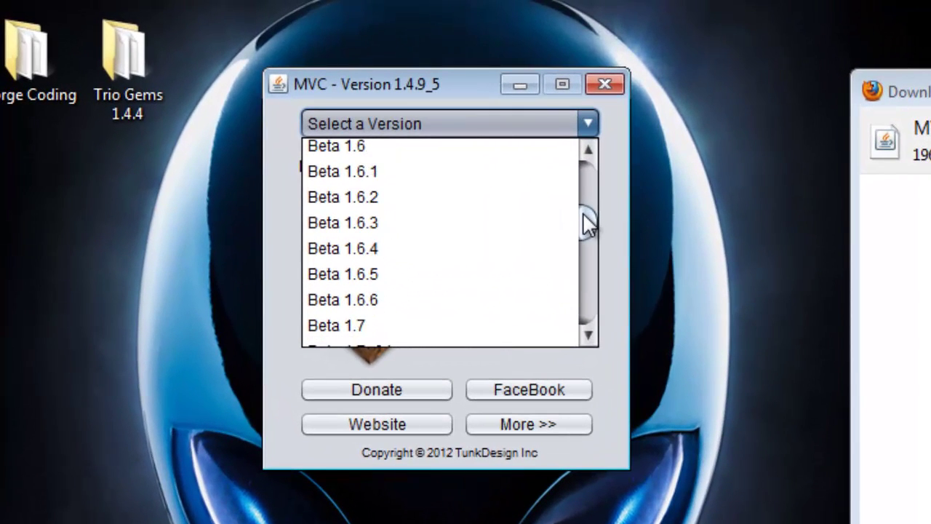
pyautogui.moveTo(582, 213); pyautogui.dragTo(580, 236)
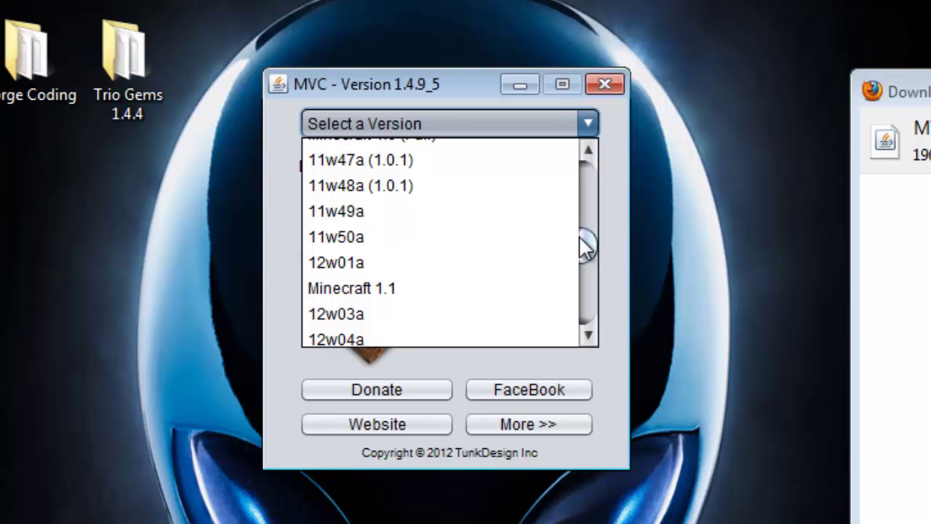
pyautogui.moveTo(580, 236); pyautogui.dragTo(595, 322)
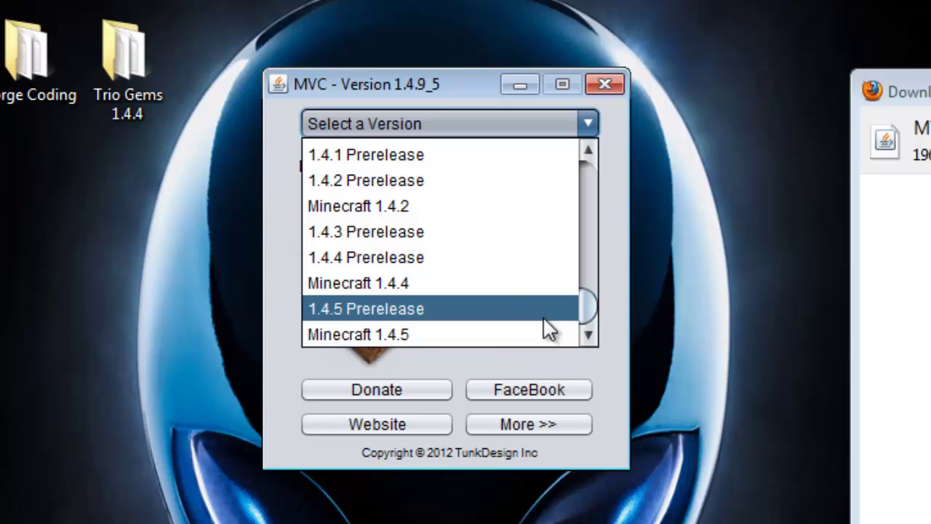
pyautogui.moveTo(590, 298); pyautogui.dragTo(603, 219)
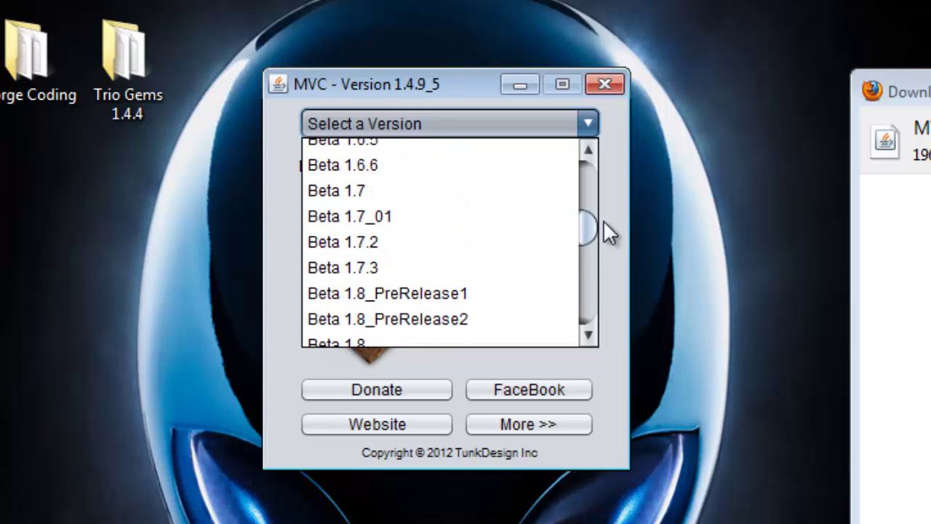
pyautogui.click(403, 268)
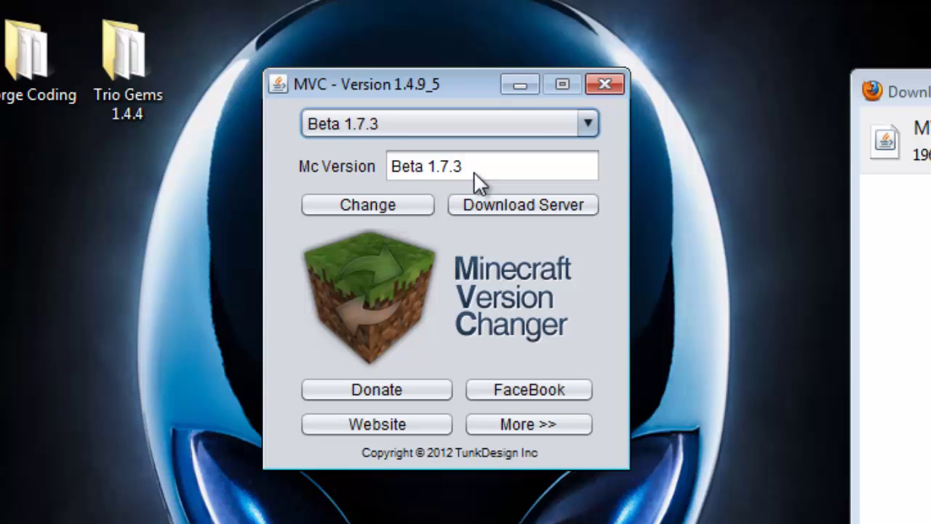
# Patch Minecraft to the selected Beta 1.7.3 version and close MVC
pyautogui.click(547, 132)
pyautogui.click(548, 132)
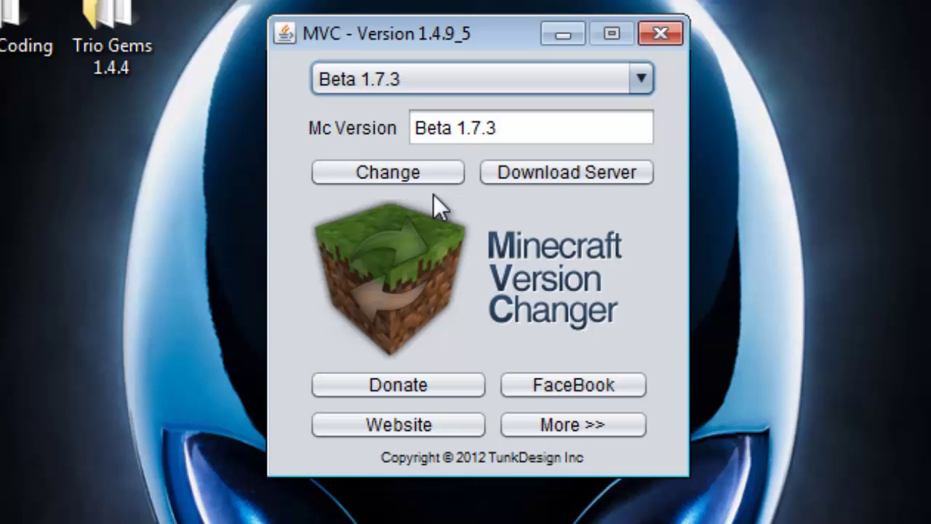
pyautogui.click(392, 174)
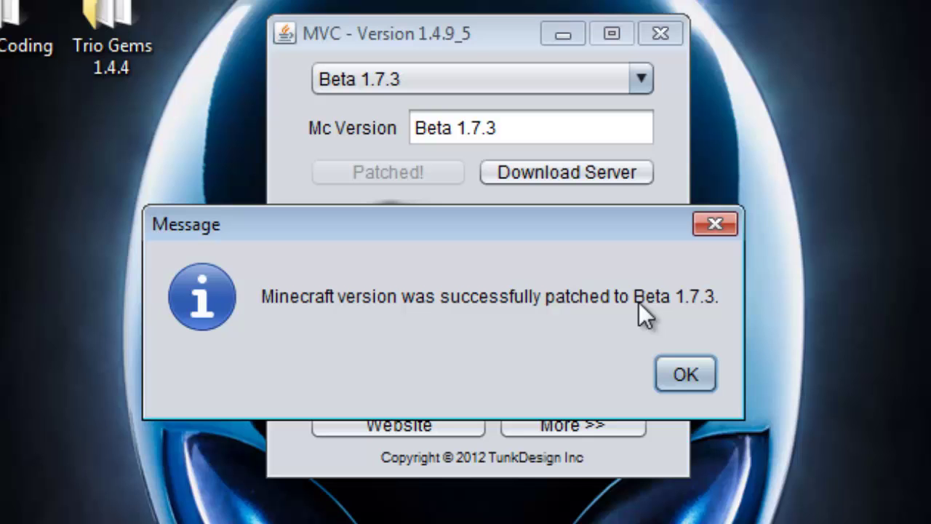
pyautogui.click(684, 362)
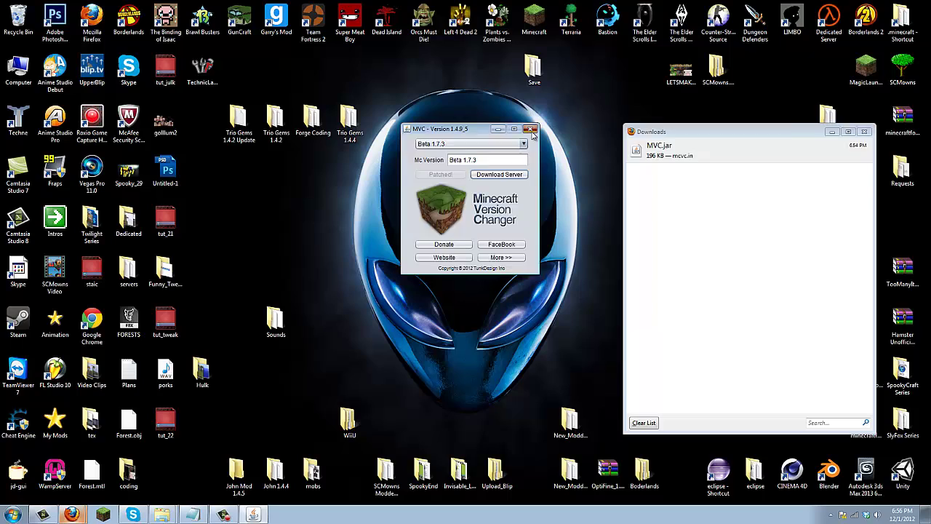
pyautogui.click(595, 81)
# Open the Minecraft Launcher and log in with the remembered account credentials
pyautogui.moveTo(453, 262); pyautogui.dragTo(503, 209)
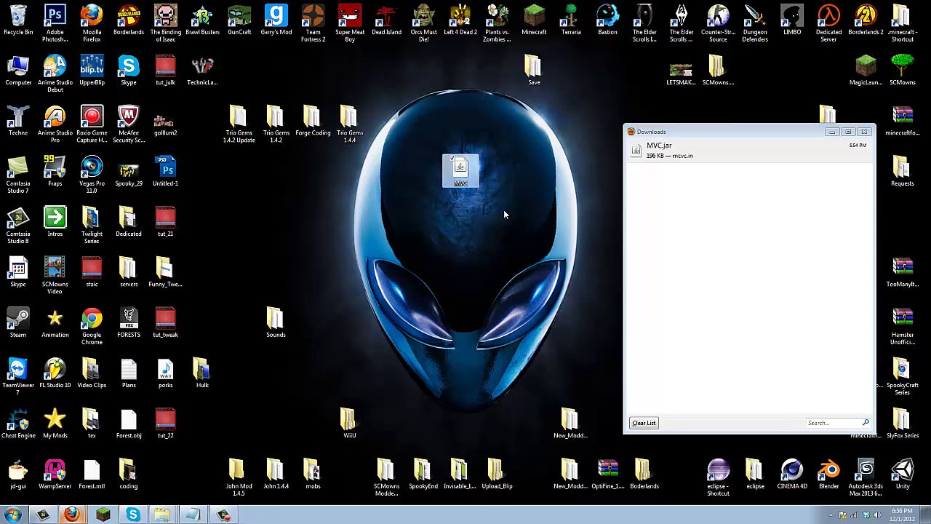
pyautogui.click(427, 201)
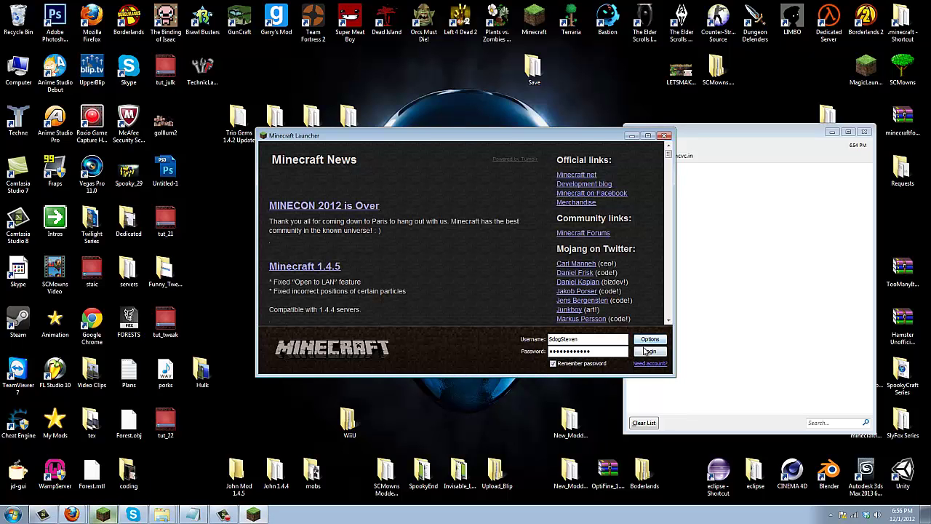
pyautogui.click(643, 351)
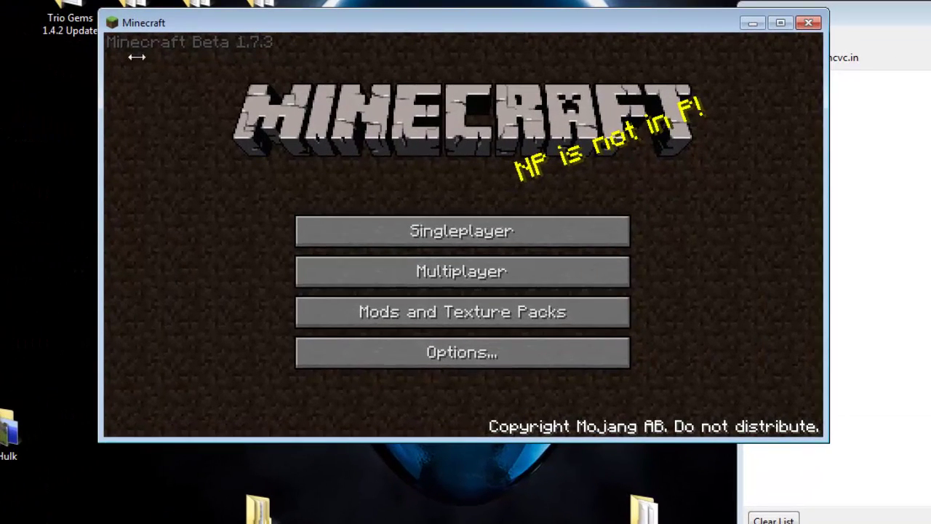
# Check the version label on the Minecraft title screen, and close the game window
pyautogui.moveTo(401, 33); pyautogui.dragTo(342, 21)
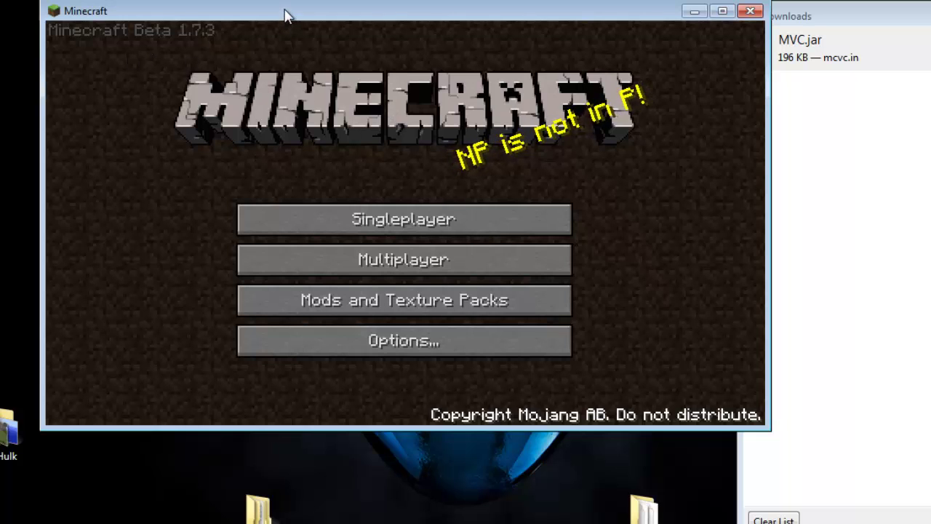
pyautogui.moveTo(284, 13); pyautogui.dragTo(715, 2)
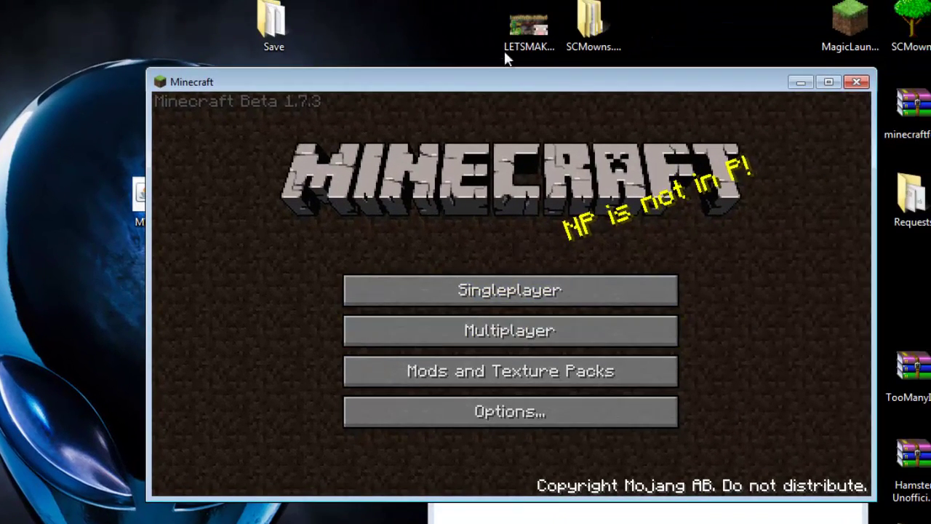
pyautogui.moveTo(499, 83); pyautogui.dragTo(150, 92)
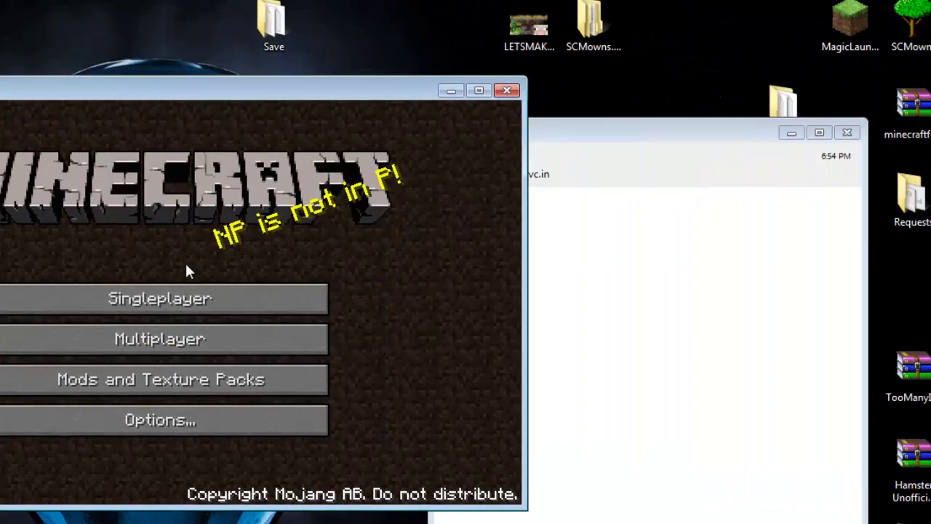
pyautogui.click(497, 94)
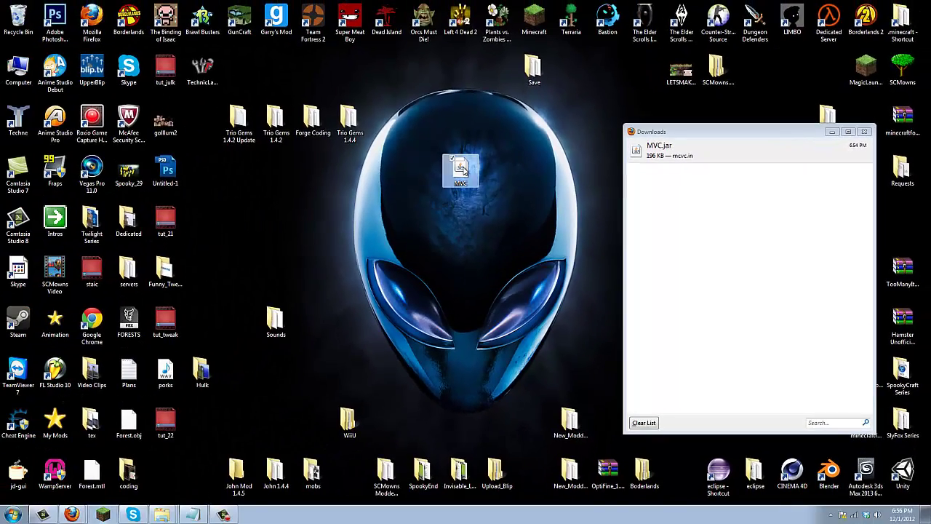
# Reopen MVC from the desktop, select the InDev version and patch Minecraft to it
pyautogui.doubleClick(462, 168)
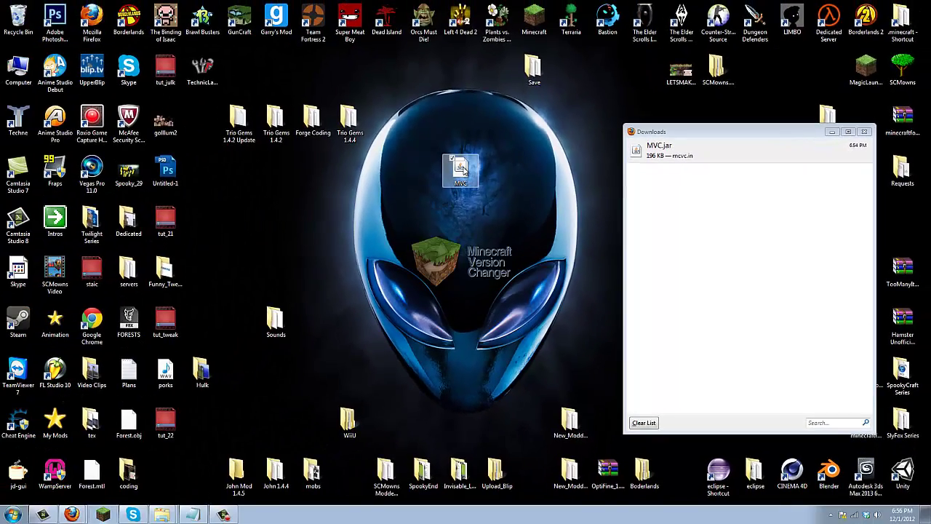
pyautogui.click(478, 198)
pyautogui.scroll(-3, 476, 221)
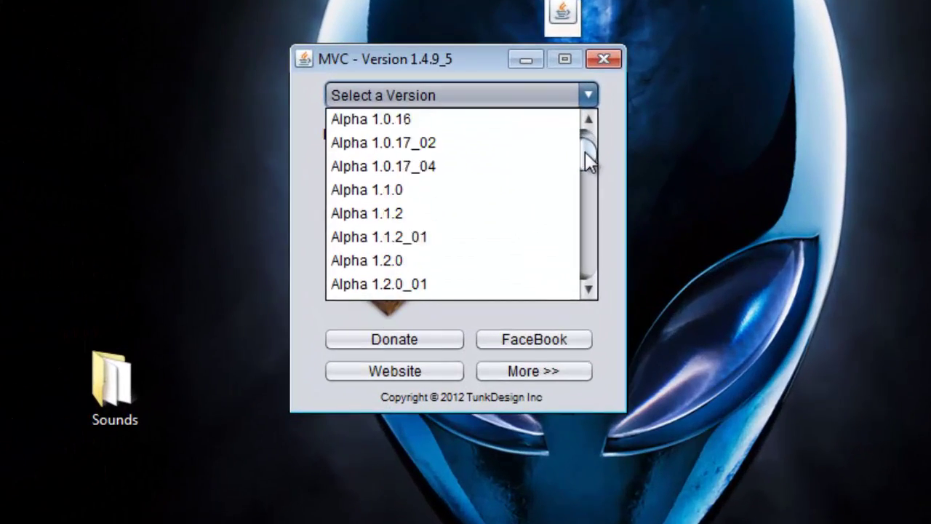
pyautogui.scroll(3, 586, 149)
pyautogui.click(484, 171)
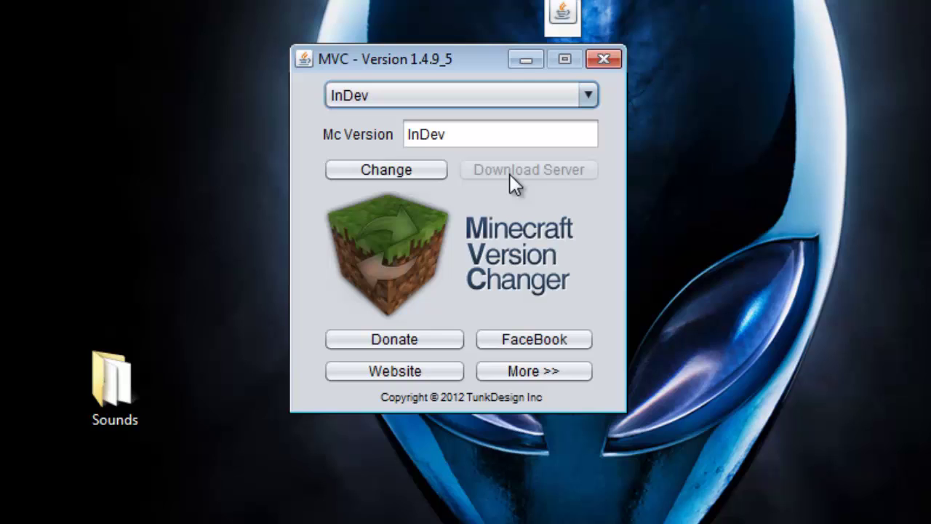
pyautogui.click(417, 171)
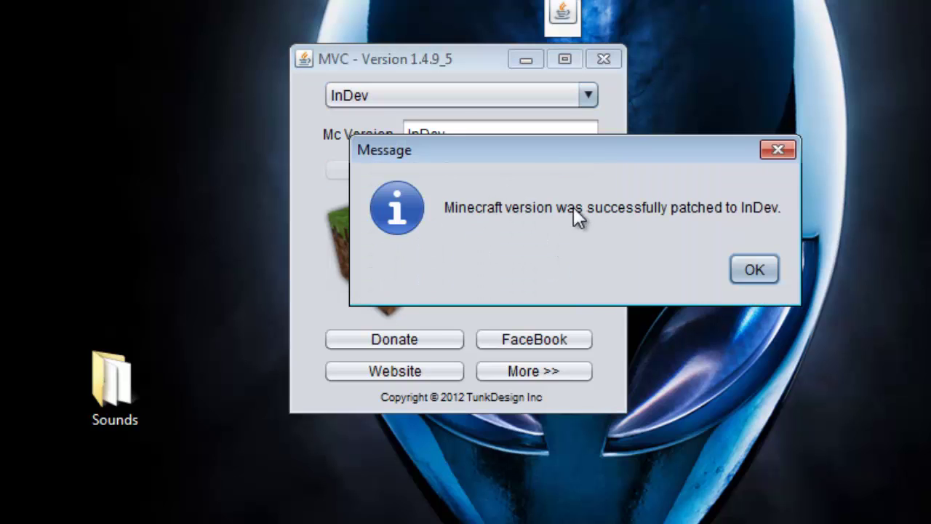
# Acknowledge the InDev patch message and log in to the Minecraft Launcher with the remembered account credentials
pyautogui.click(754, 270)
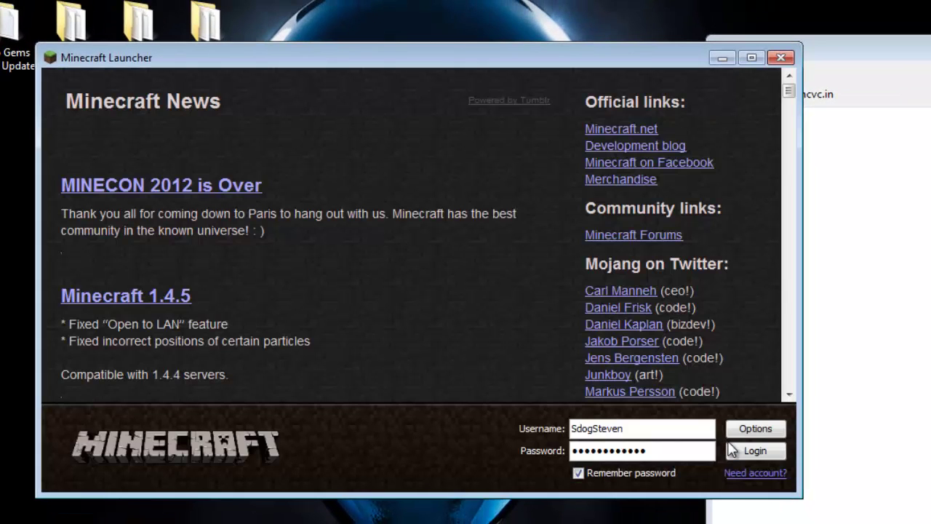
pyautogui.click(753, 451)
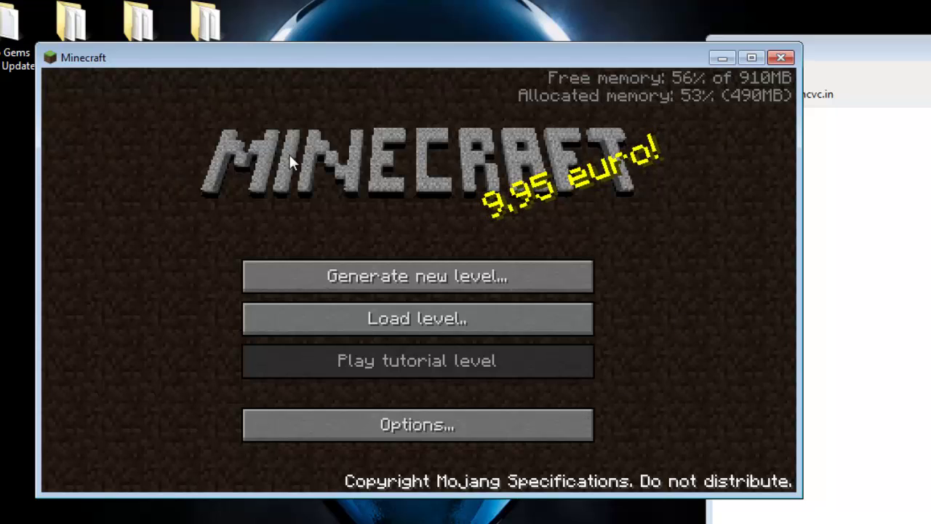
# Generate a new flat level with square shape, normal size and normal theme
pyautogui.click(428, 274)
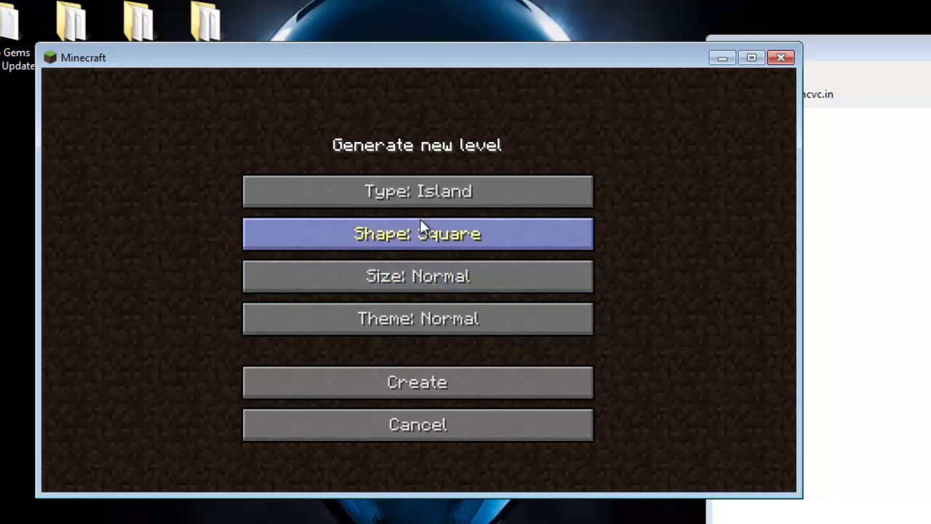
pyautogui.click(485, 191)
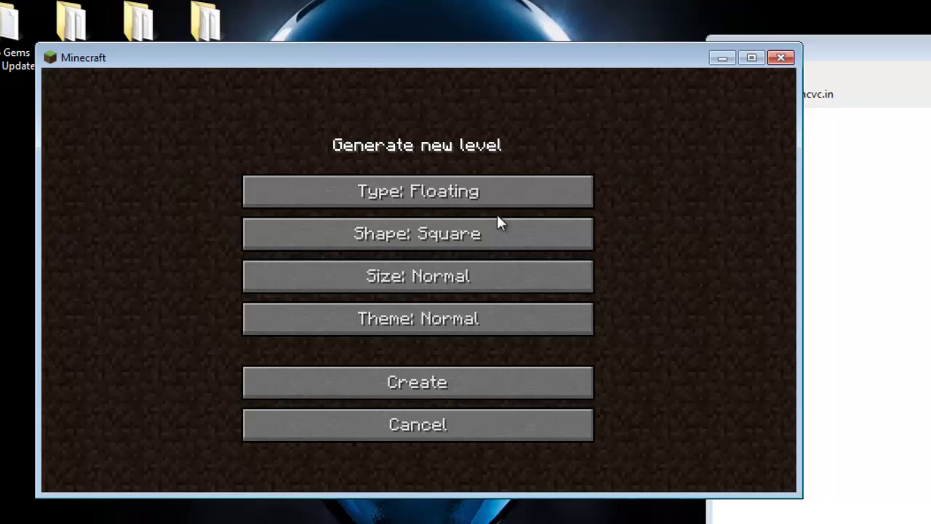
pyautogui.click(487, 180)
pyautogui.click(489, 184)
pyautogui.click(492, 187)
pyautogui.click(492, 187)
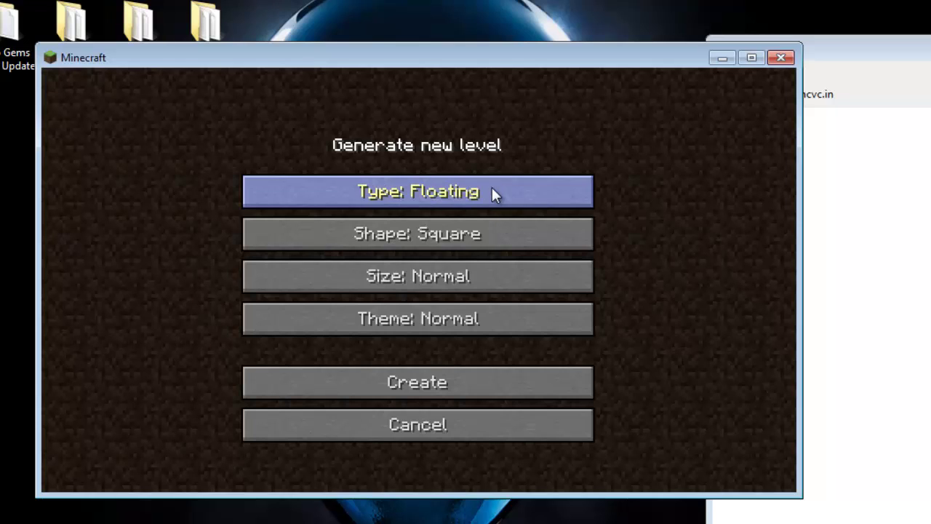
pyautogui.click(492, 187)
pyautogui.click(439, 381)
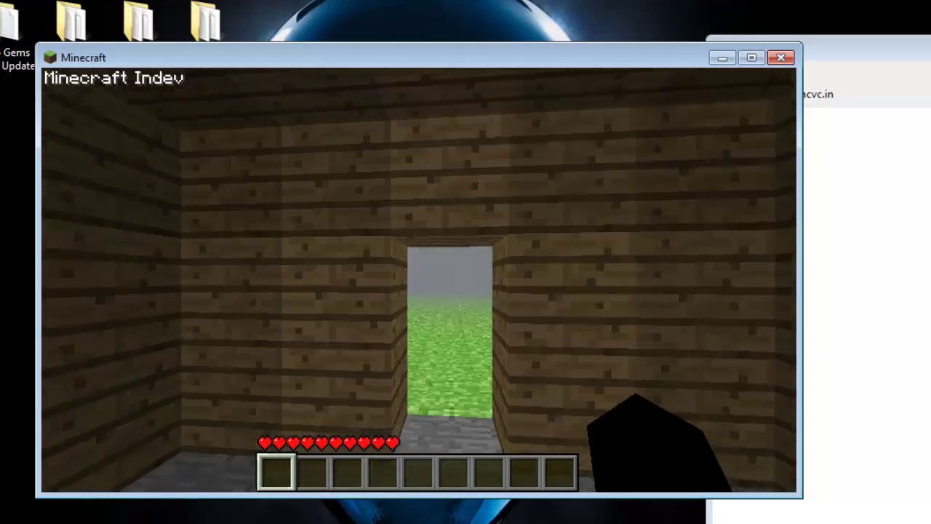
# Walk out of the wooden starting house and look through the in-game options before returning to play
pyautogui.press('w')
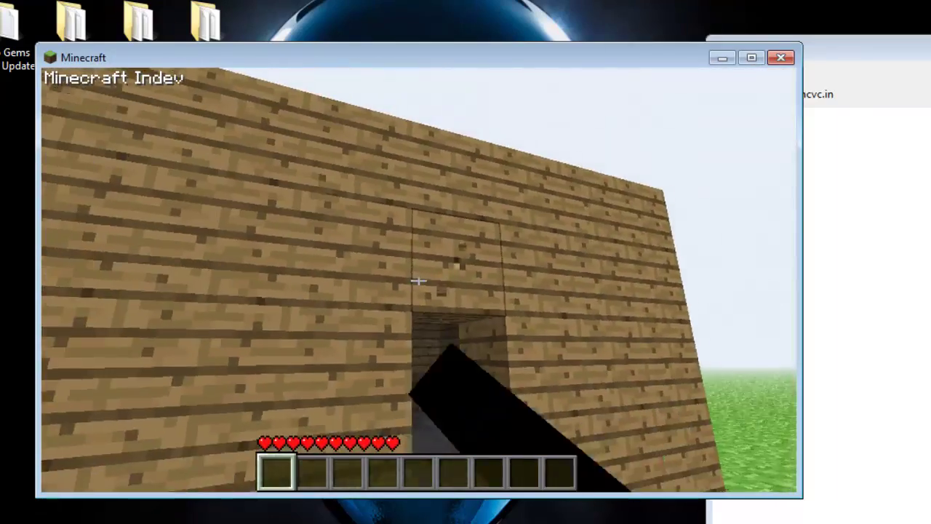
pyautogui.moveTo(418, 280)
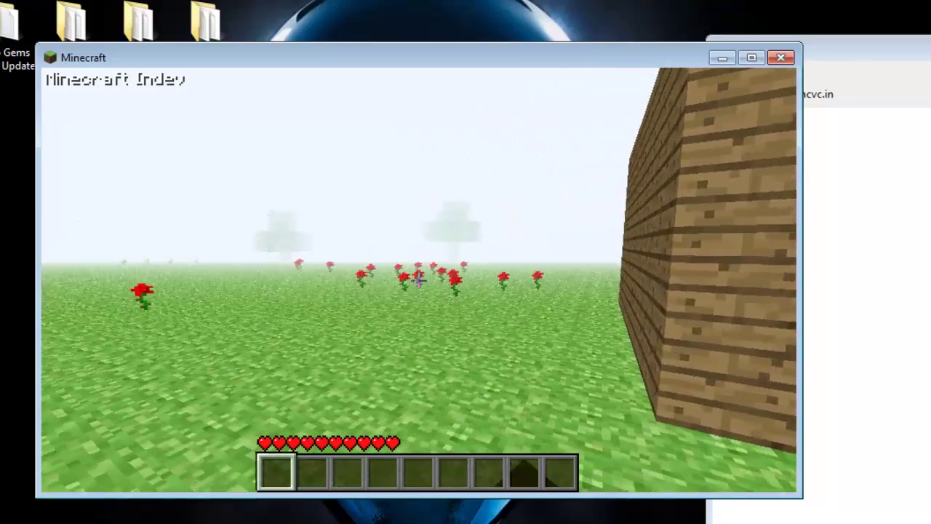
pyautogui.press('Escape')
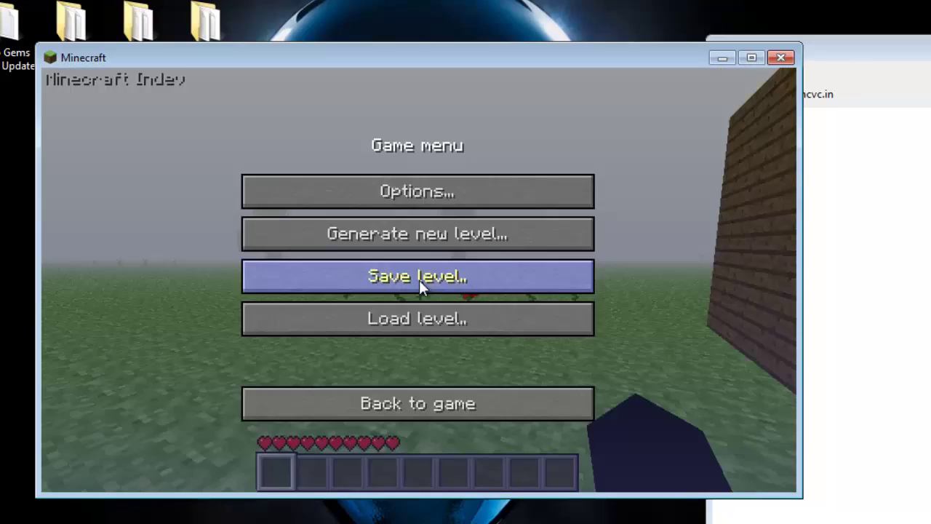
pyautogui.click(429, 197)
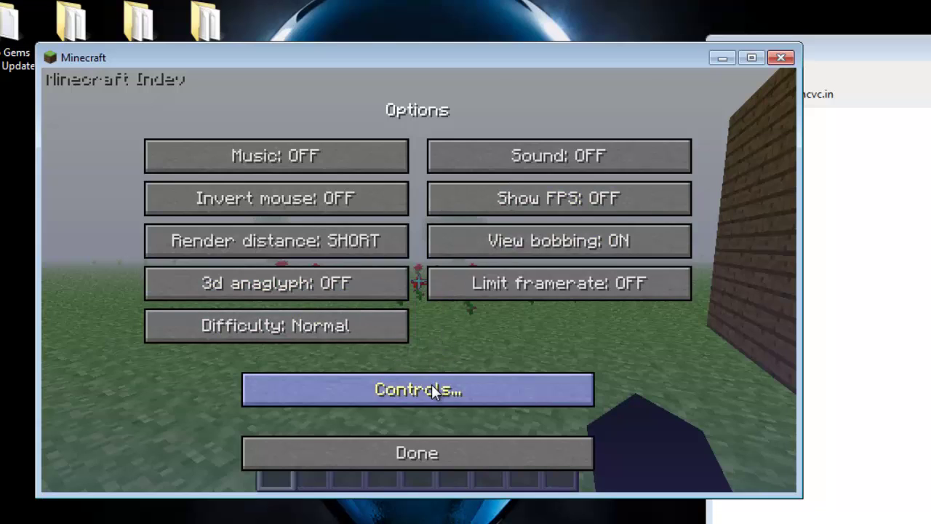
pyautogui.press('Escape')
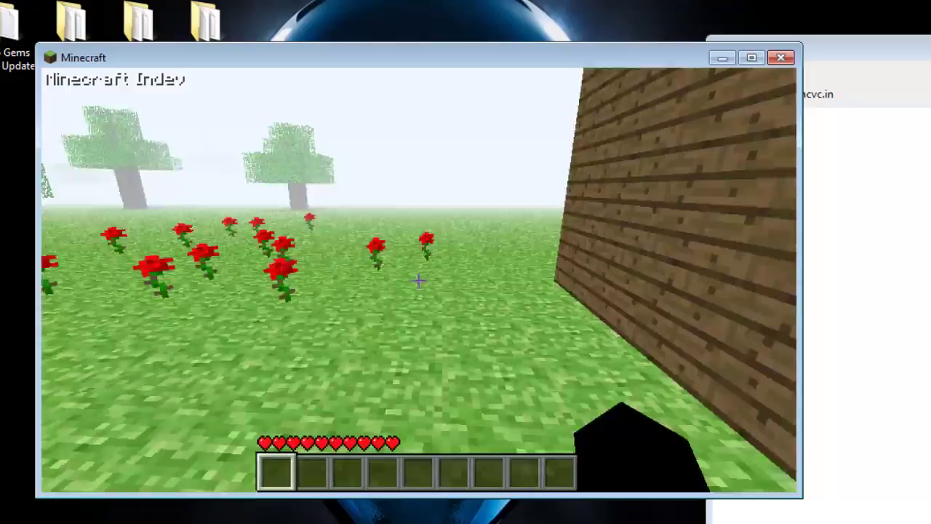
# Pick two red flowers near the house and dig two dirt blocks out of the grass with an empty hand
pyautogui.click(419, 281)
pyautogui.click(419, 281)
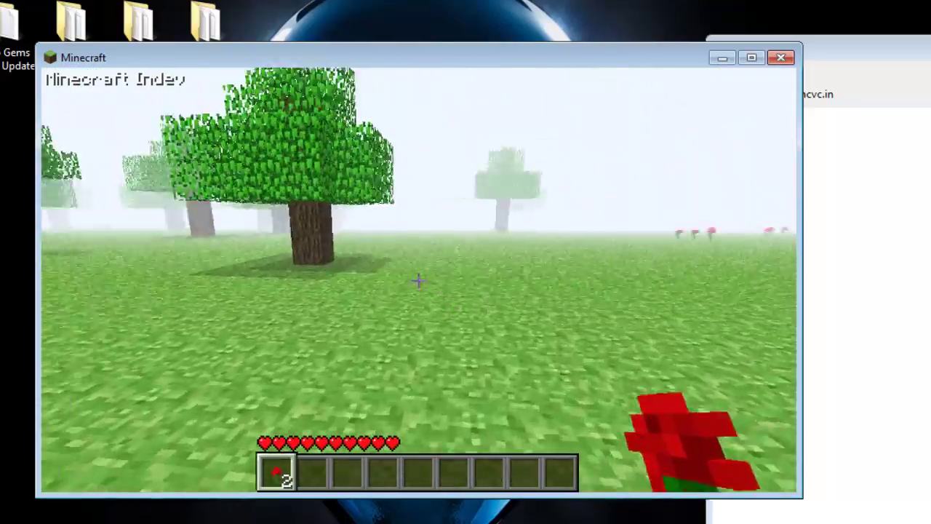
pyautogui.scroll(-3, 419, 281)
pyautogui.press('w')
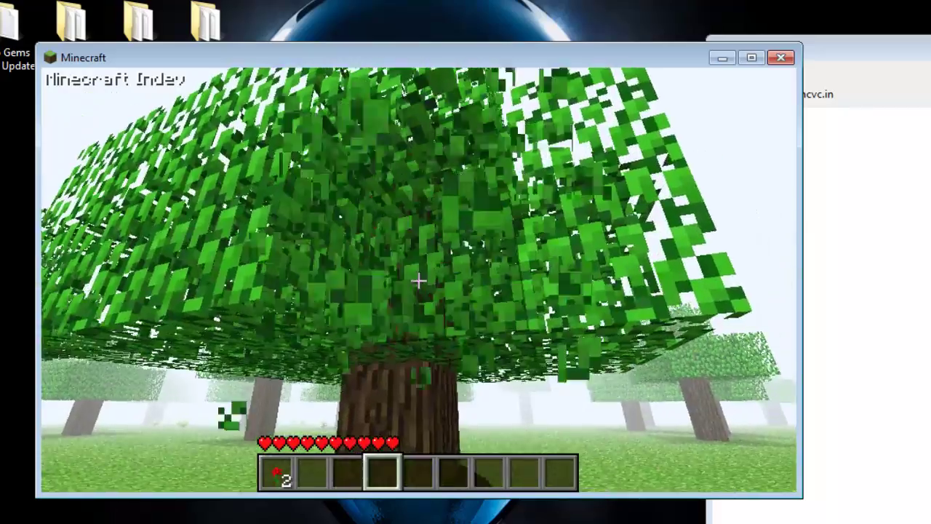
pyautogui.click(419, 281)
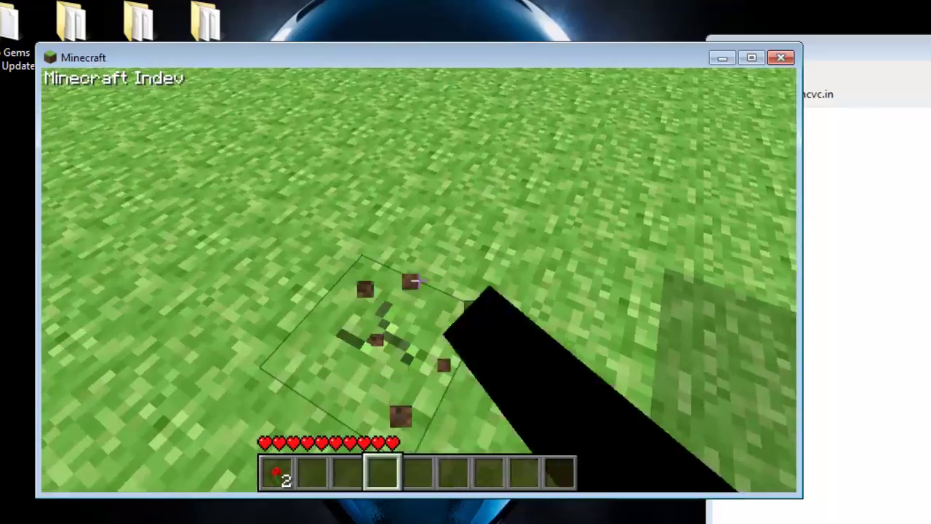
pyautogui.moveTo(419, 281); pyautogui.dragTo(418, 281)
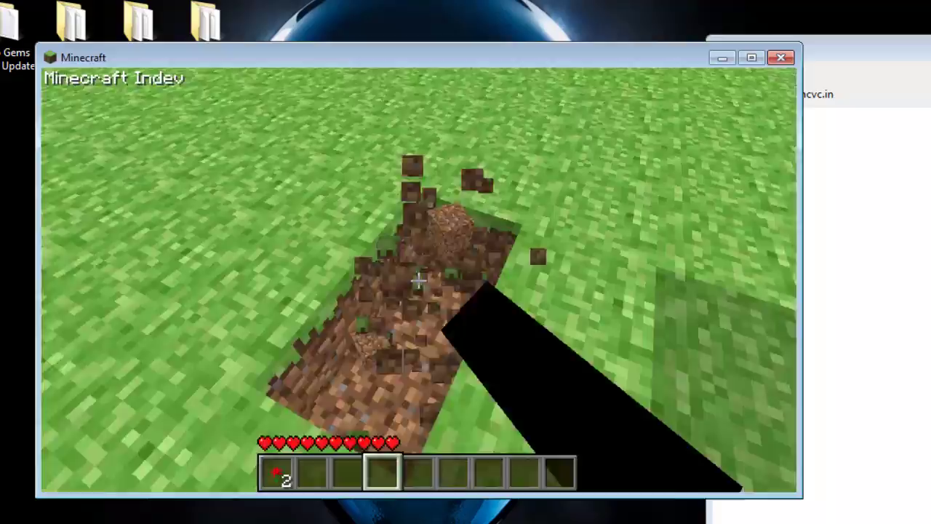
# Break leaves on a nearby tree to collect a sapling, and plant it in the grass
pyautogui.press('w')
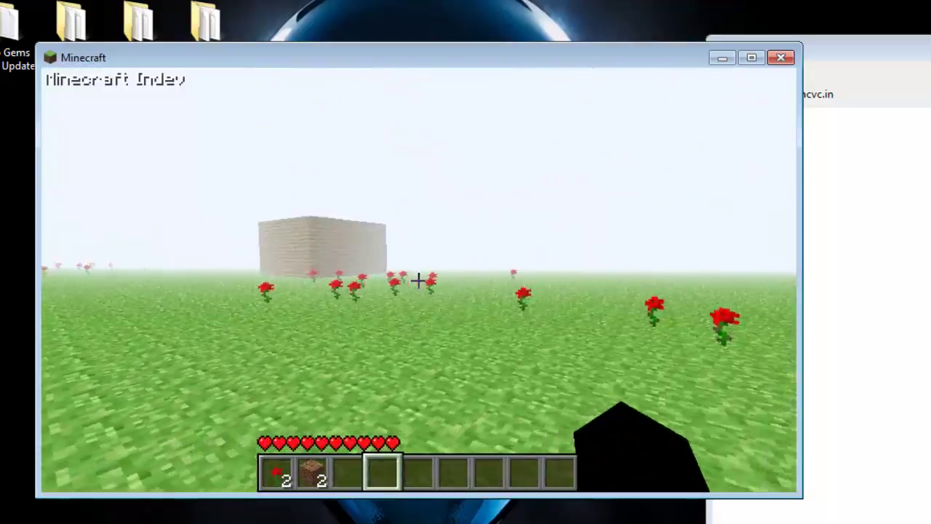
pyautogui.press('w')
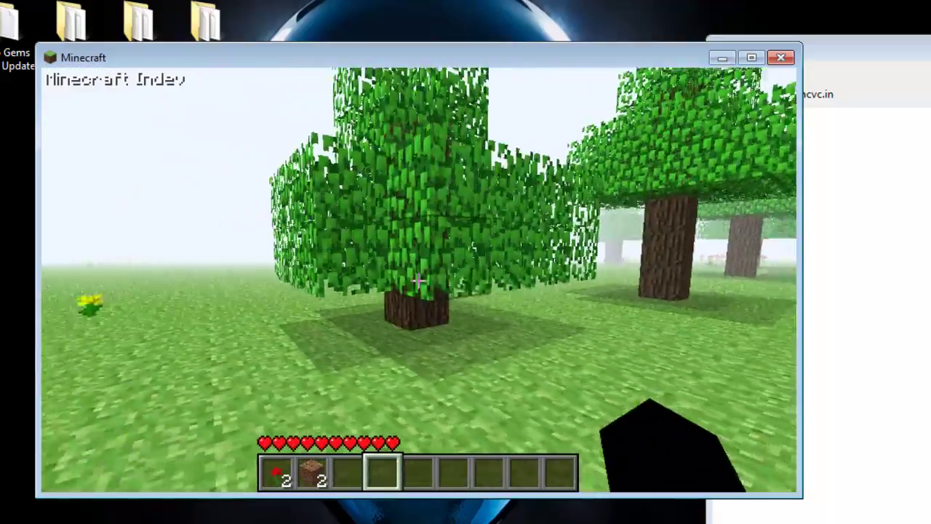
pyautogui.press('w')
pyautogui.moveTo(419, 280); pyautogui.dragTo(419, 281)
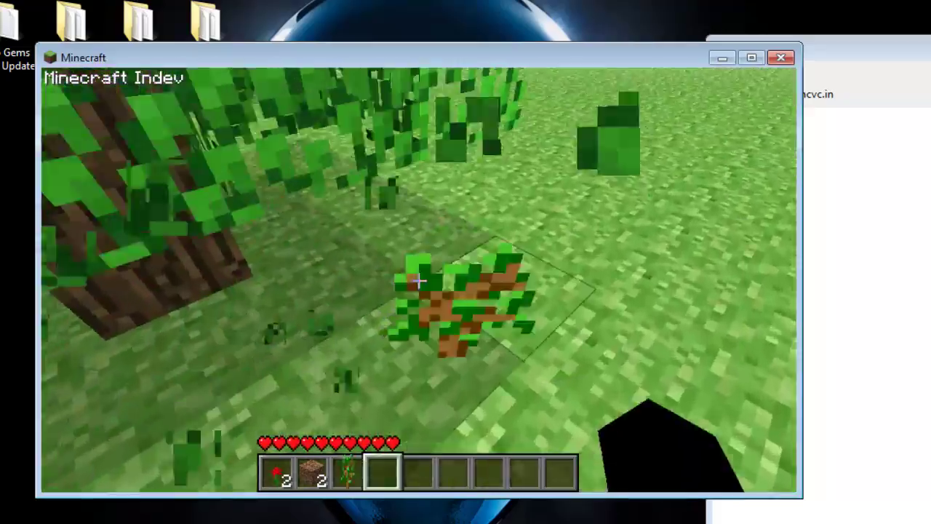
pyautogui.press('w')
pyautogui.press('3')
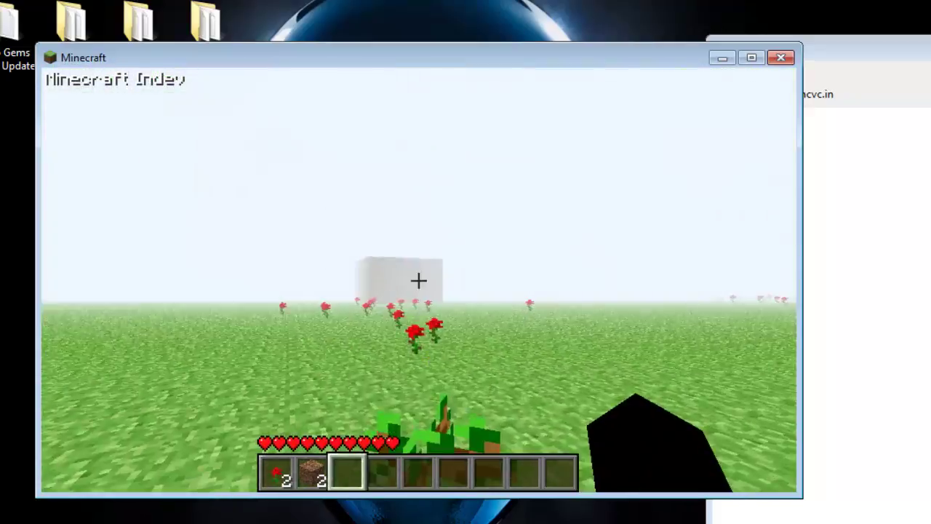
pyautogui.press('w')
pyautogui.rightClick(419, 280)
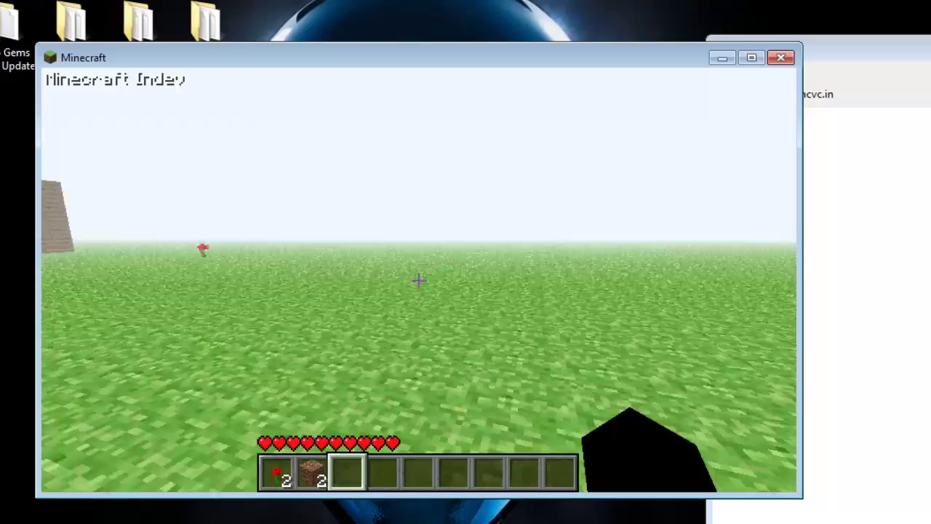
# Try to break the planks along the top of the wooden house's outer walls, and go back inside
pyautogui.press('w')
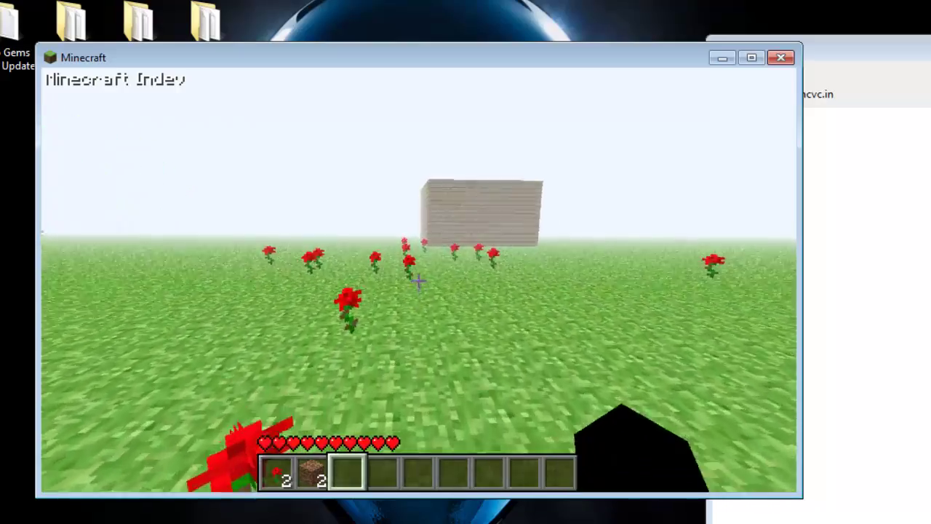
pyautogui.press('w')
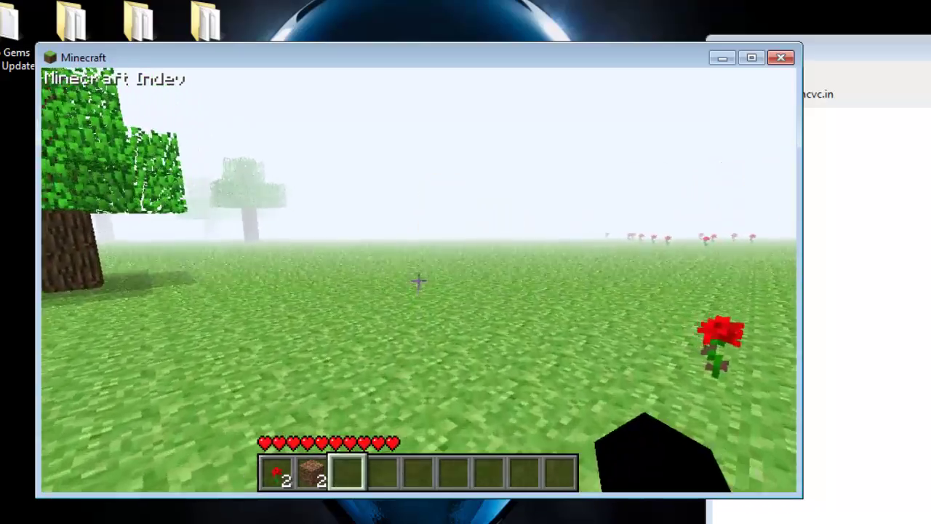
pyautogui.press('w')
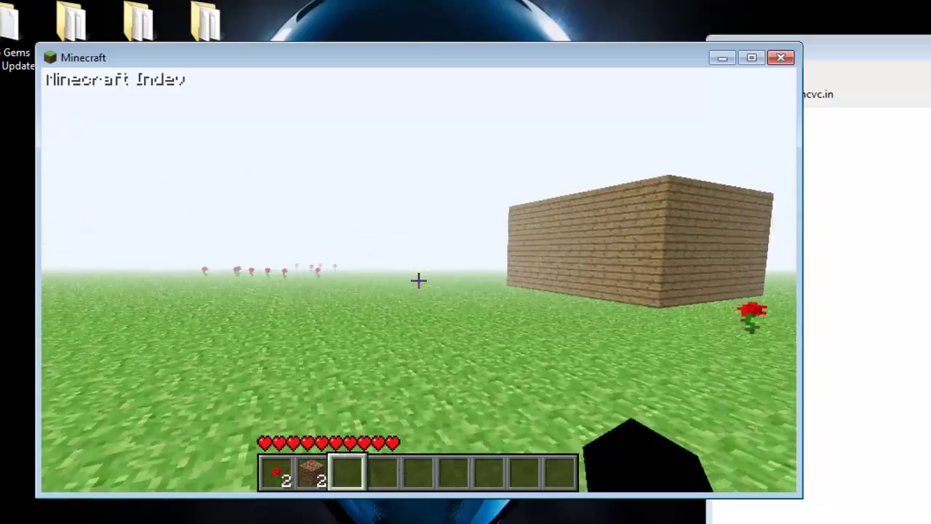
pyautogui.press('w')
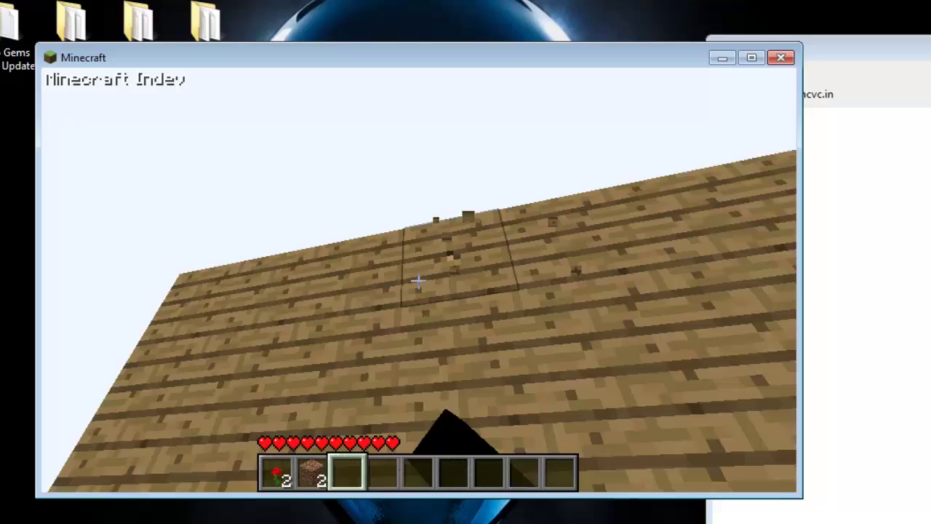
pyautogui.press('s')
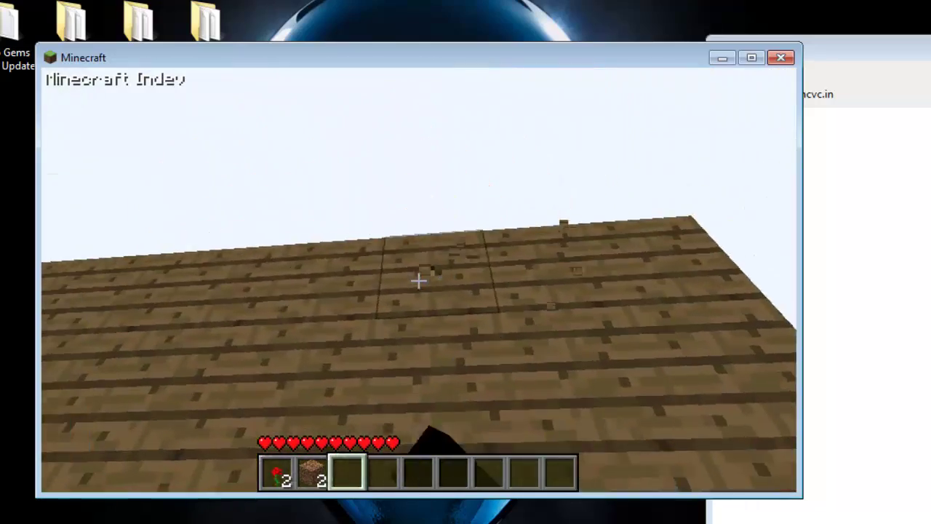
pyautogui.press('s')
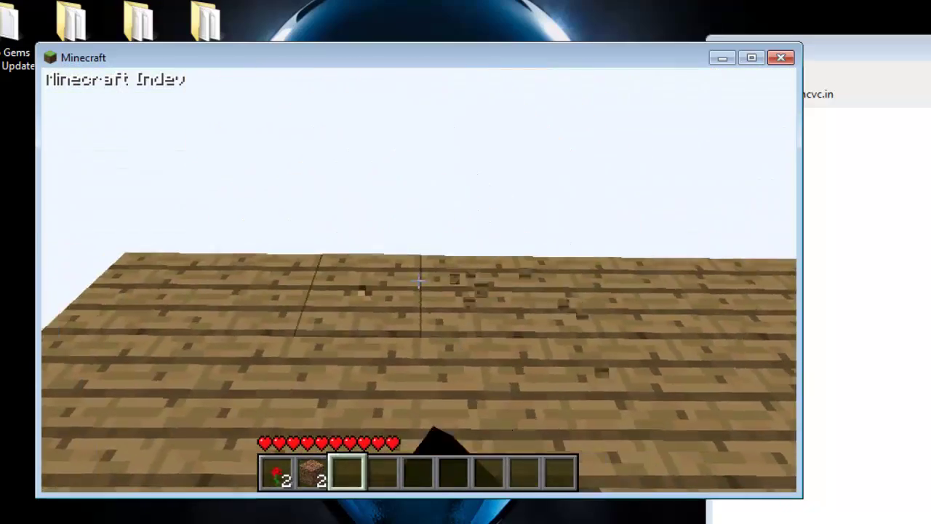
pyautogui.press('s')
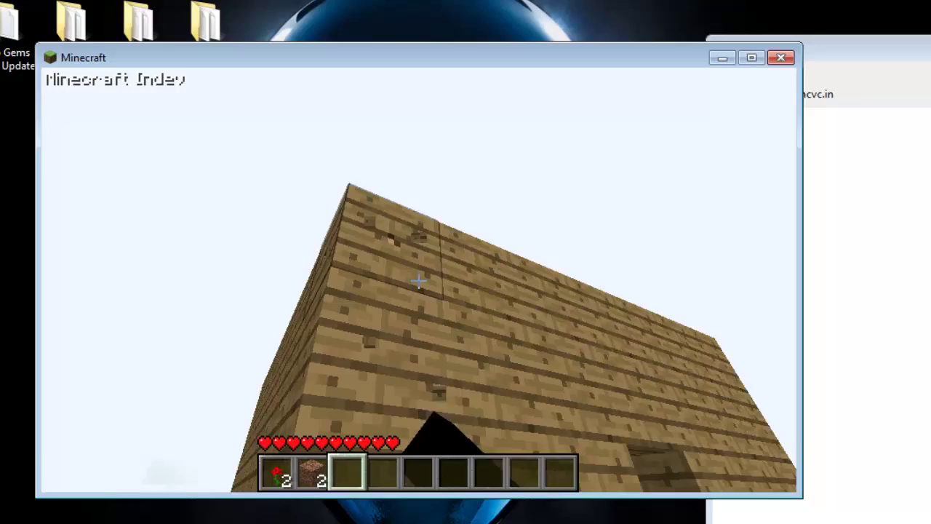
pyautogui.press('w')
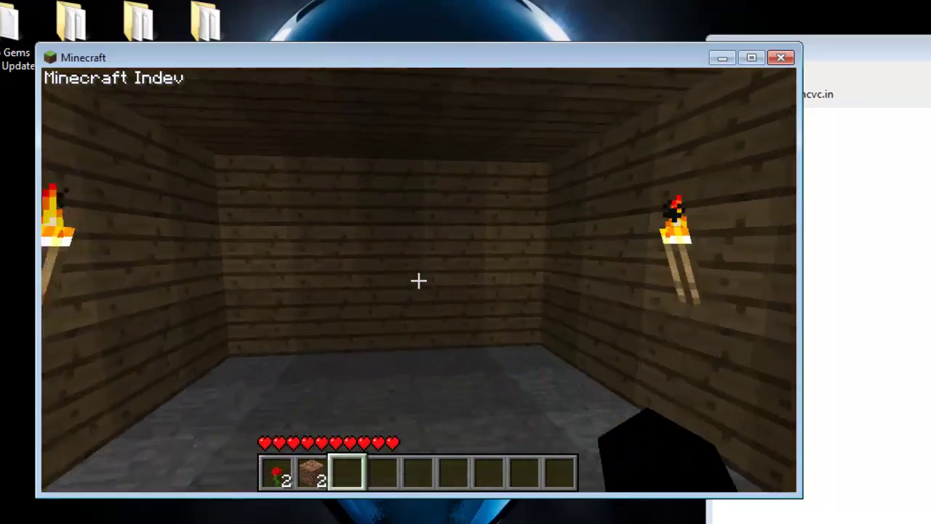